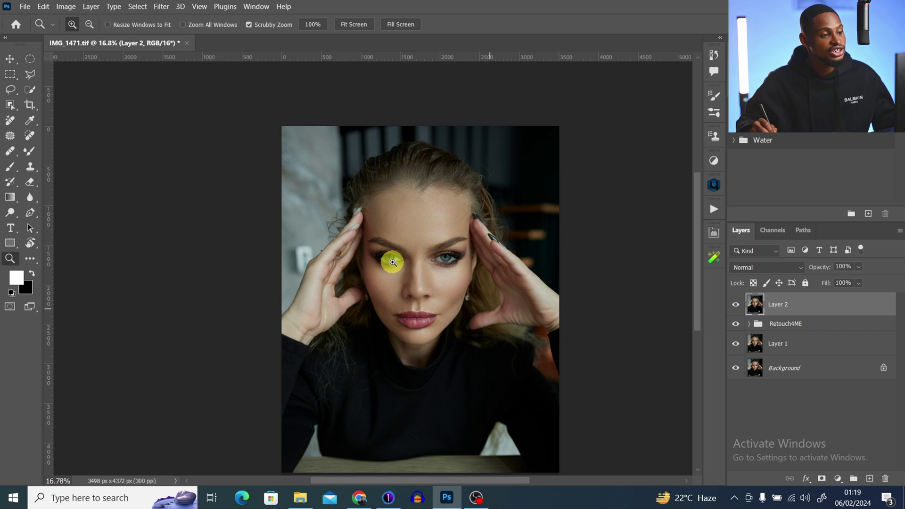
Replace the old Layer 2 with a stamped merge of all visible layers, converted for smart filters
key("Delete")
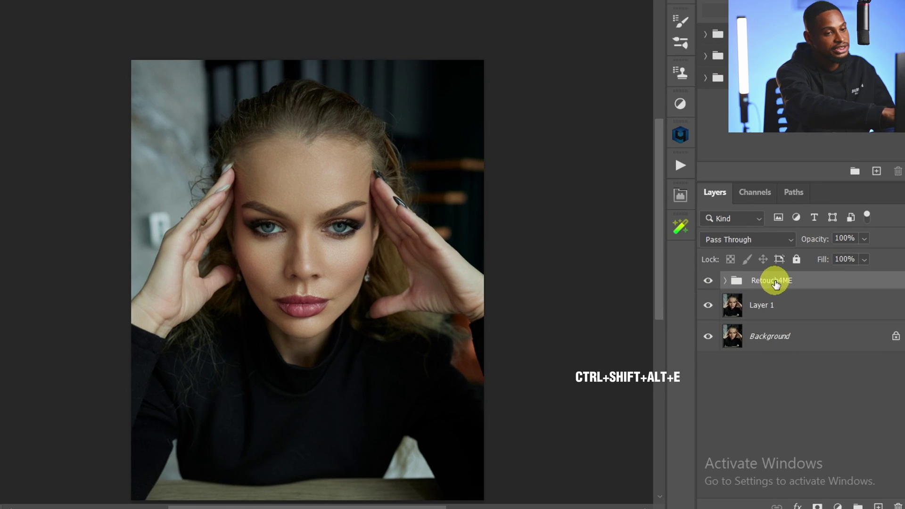
key("ctrl+shift+alt+e")
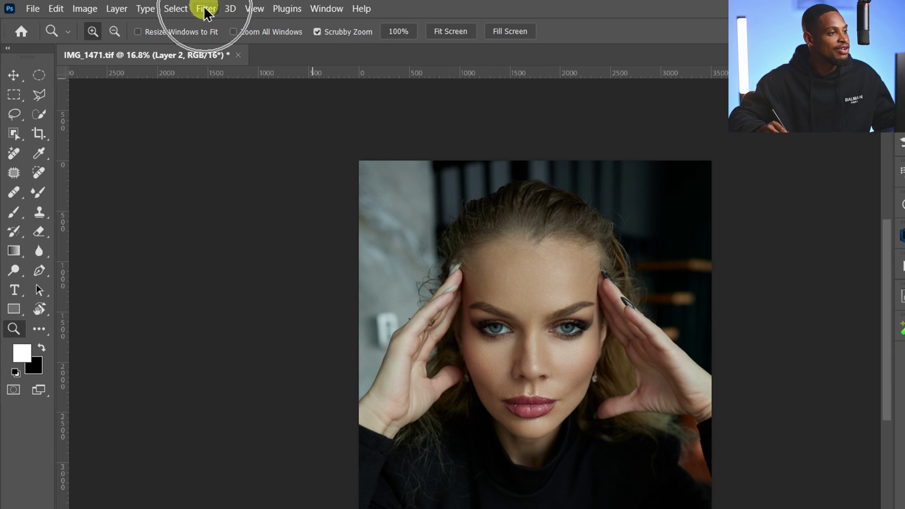
left_click(205, 8)
left_click(242, 46)
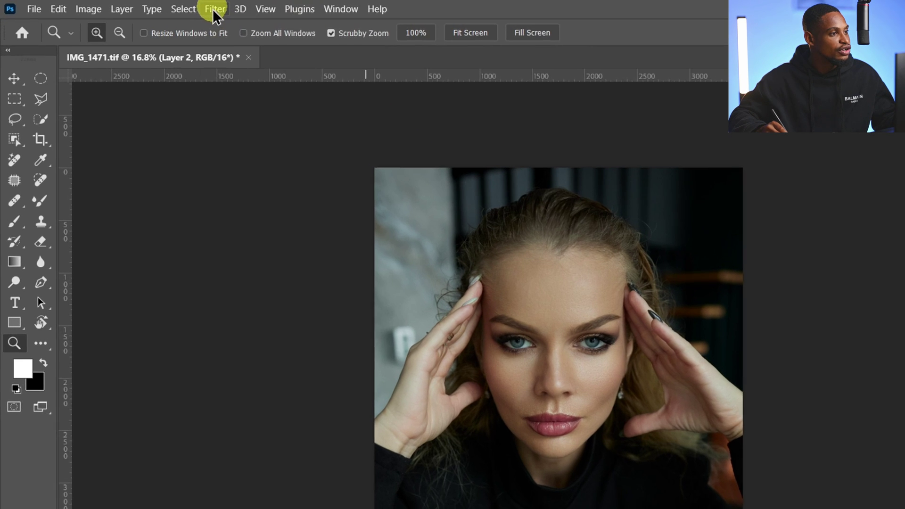
Open the Camera Raw Filter on the stamped layer and create a Background mask (Mask 1)
left_click(161, 6)
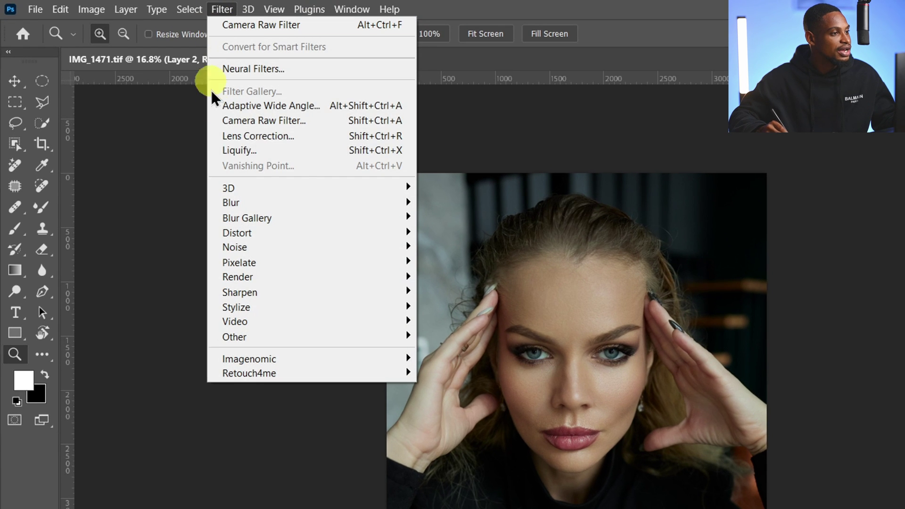
left_click(290, 126)
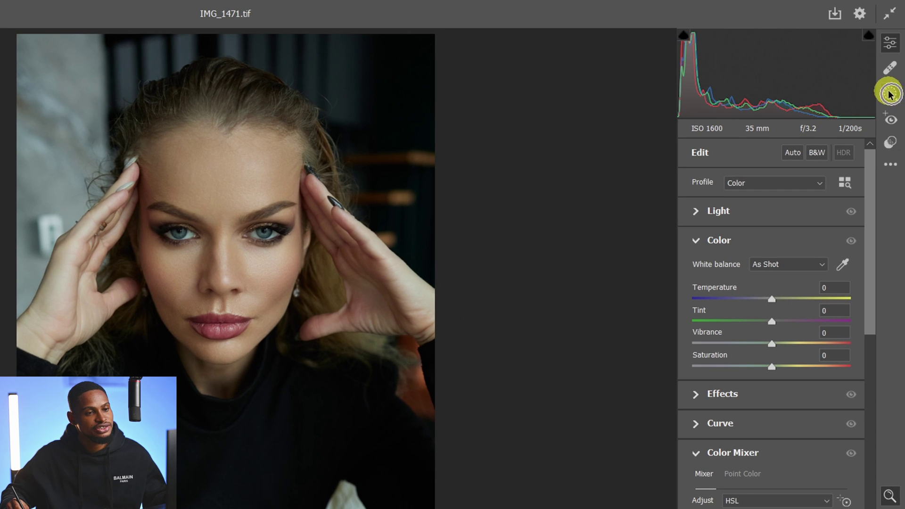
left_click(893, 75)
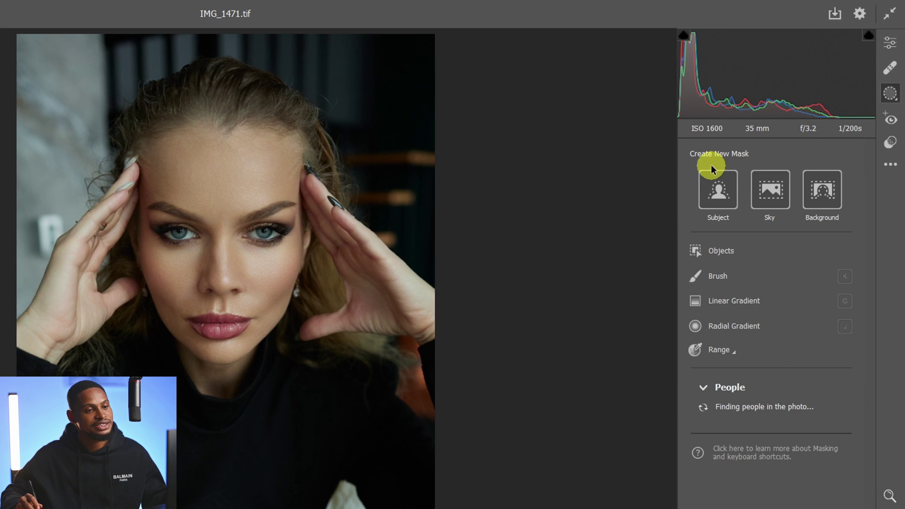
left_click(825, 188)
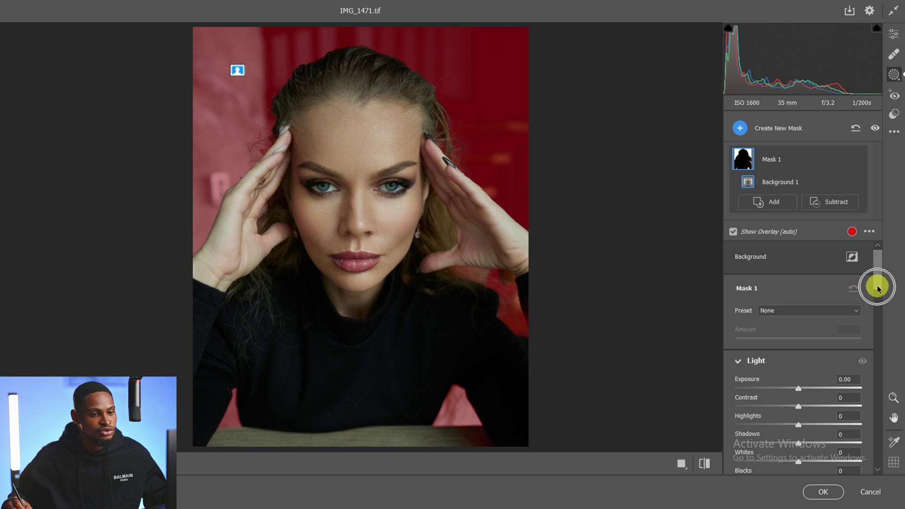
Set the Background mask to Exposure -0.80, Contrast -40 and Temperature -14
left_click_drag(878, 288, 875, 299)
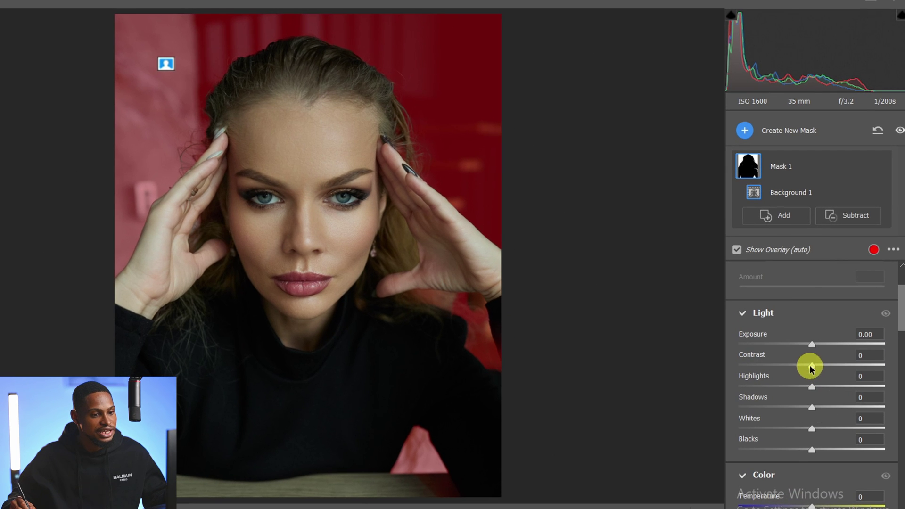
left_click_drag(801, 339, 782, 365)
key("ctrl")
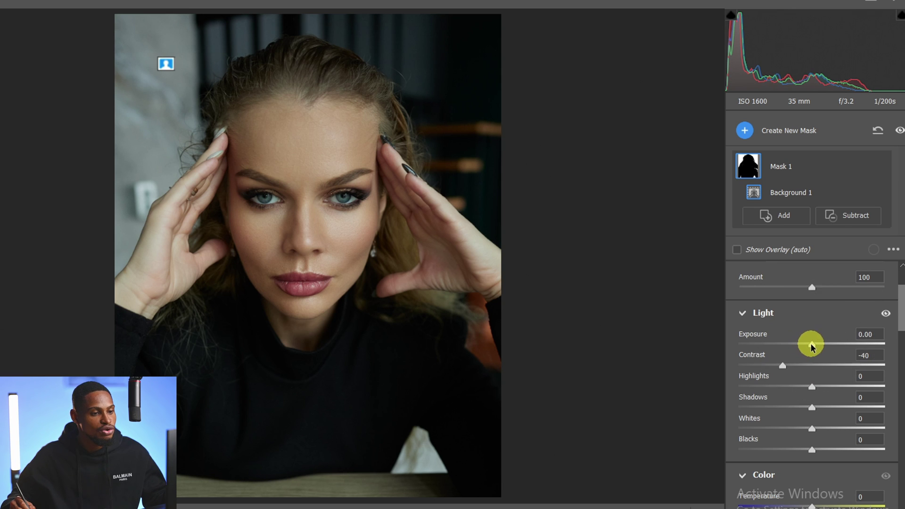
left_click_drag(810, 345, 797, 347)
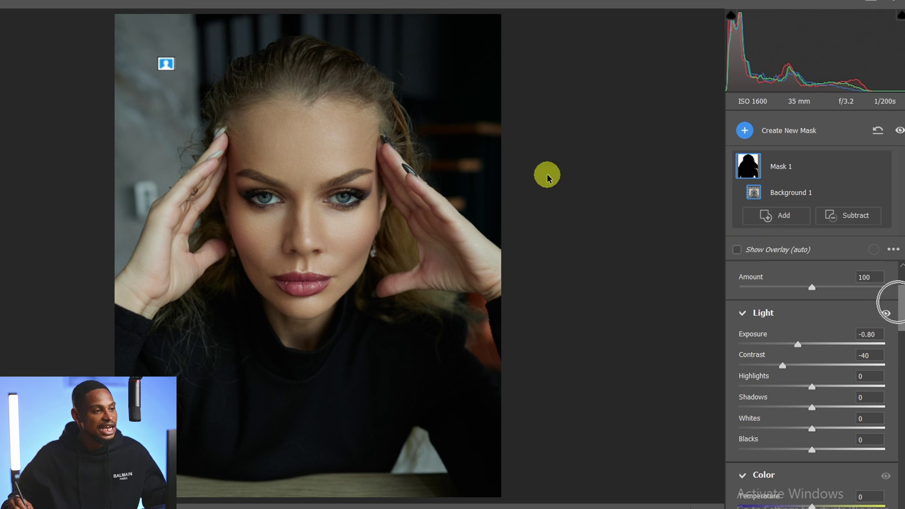
left_click_drag(898, 307, 898, 346)
left_click(811, 354, "ctrl")
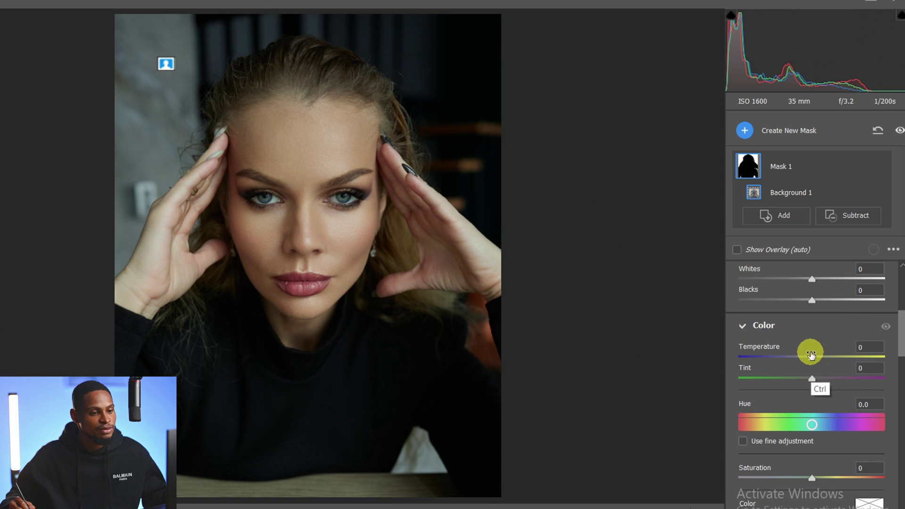
left_click_drag(811, 358, 800, 357)
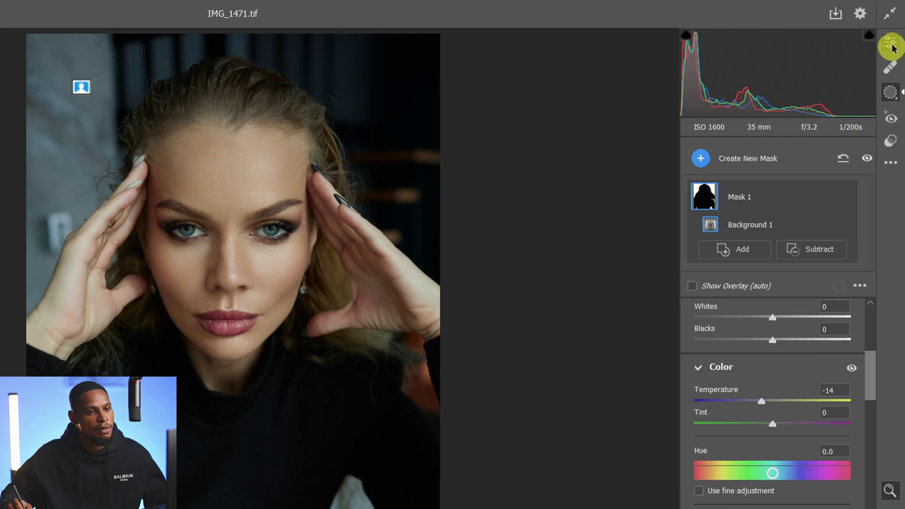
left_click(897, 41)
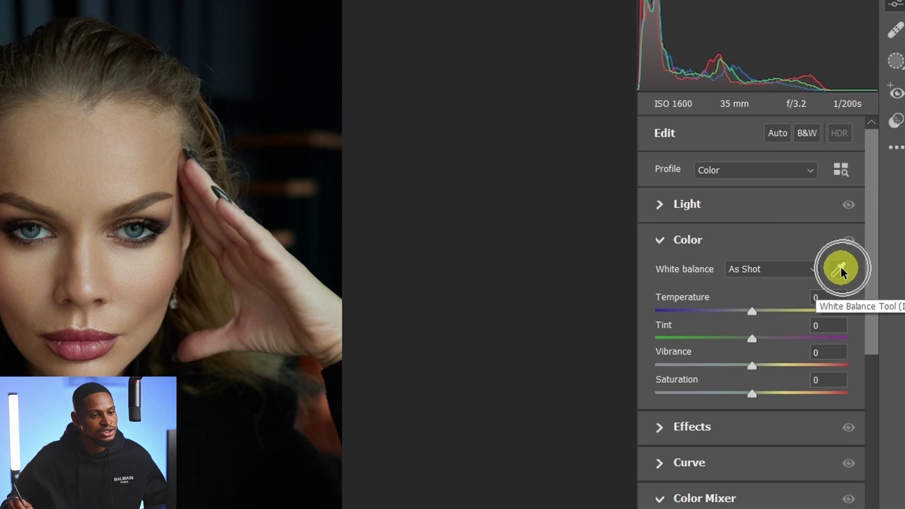
Zoom into the face and sample the global white balance from the model's eye
left_click(855, 211)
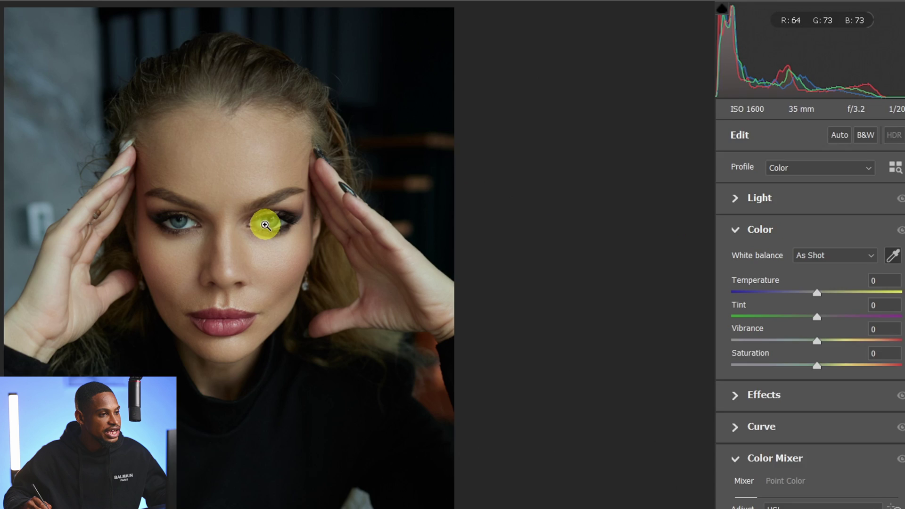
left_click_drag(142, 184, 580, 145)
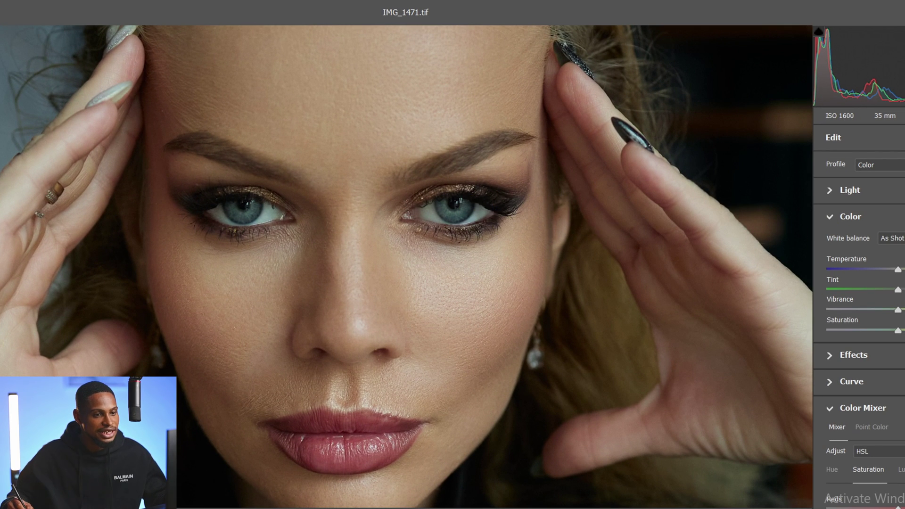
left_click(883, 236)
left_click(475, 215)
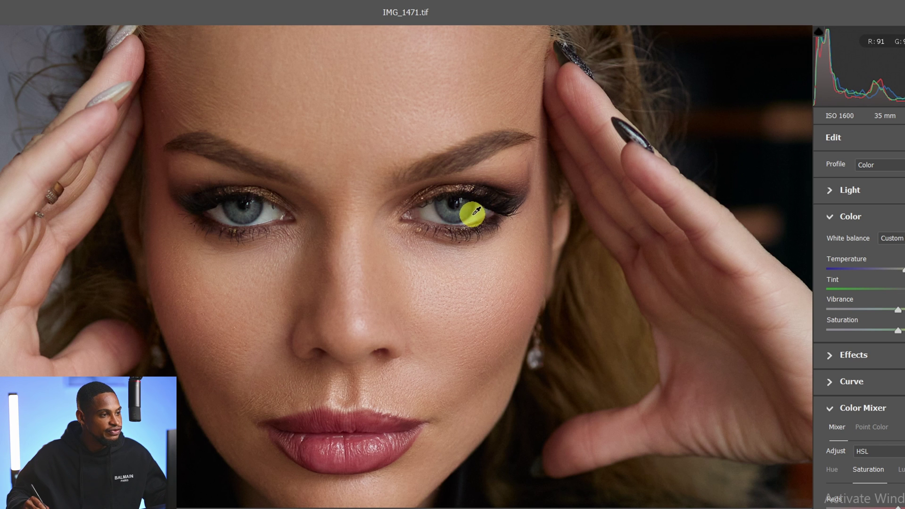
left_click(487, 232, "alt")
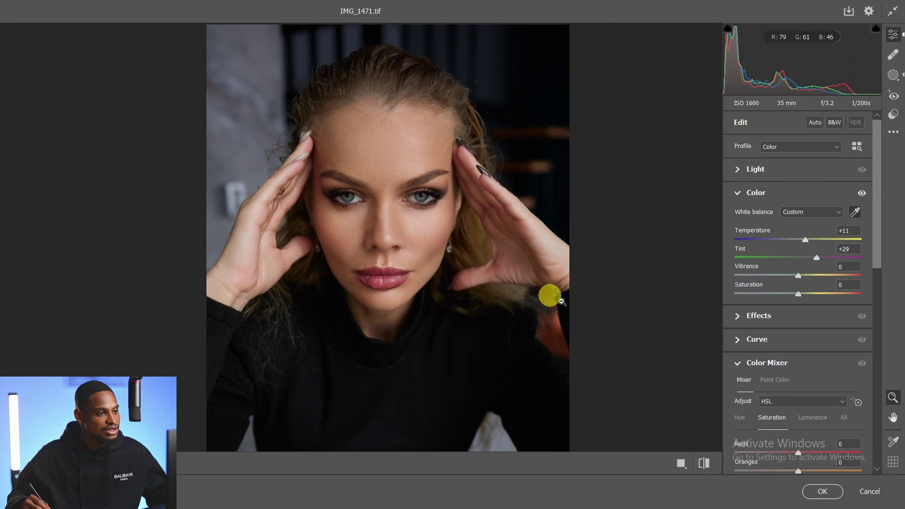
left_click(704, 462)
left_click(704, 463)
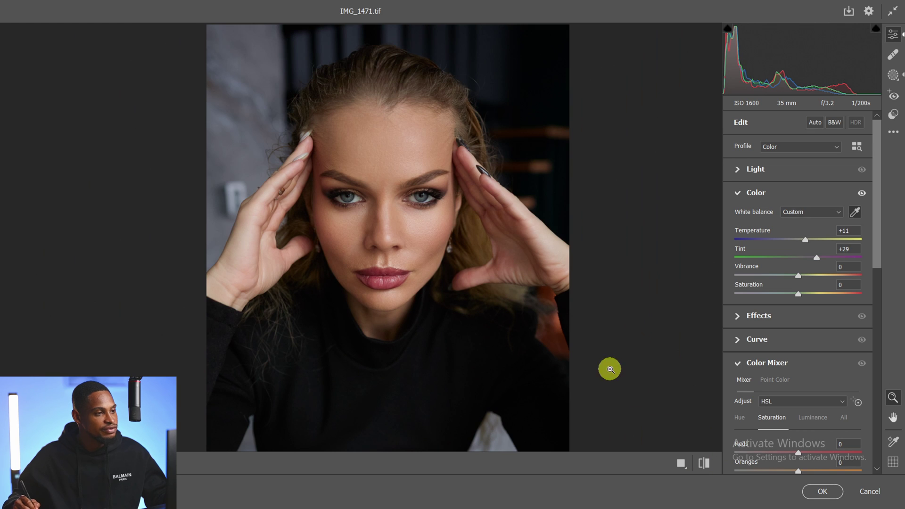
Fine-tune white balance to Custom, Temperature +15 and Tint +33, then zoom out to fit
left_click(809, 213)
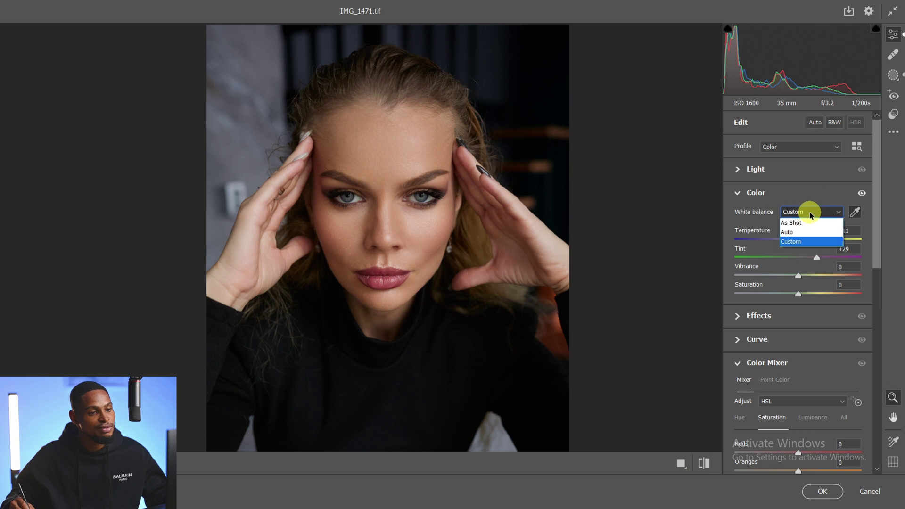
left_click(797, 223)
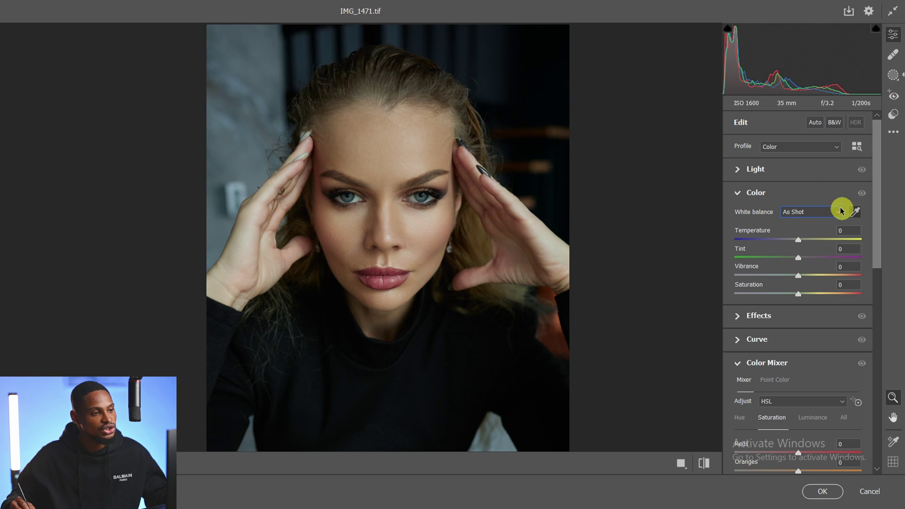
left_click_drag(798, 241, 811, 242)
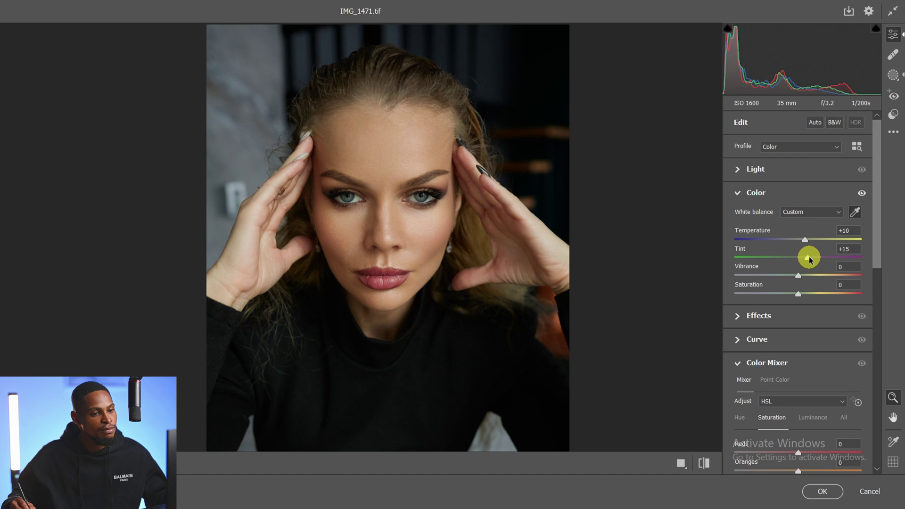
mouse_move(809, 259)
left_mouse_down()
mouse_move(747, 267)
mouse_move(741, 259)
mouse_move(815, 259)
left_mouse_up()
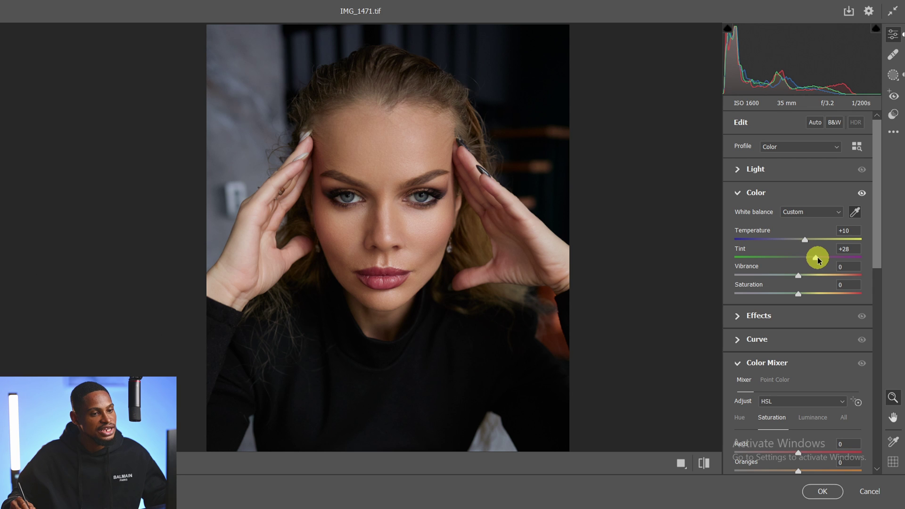
key("ctrl+plus")
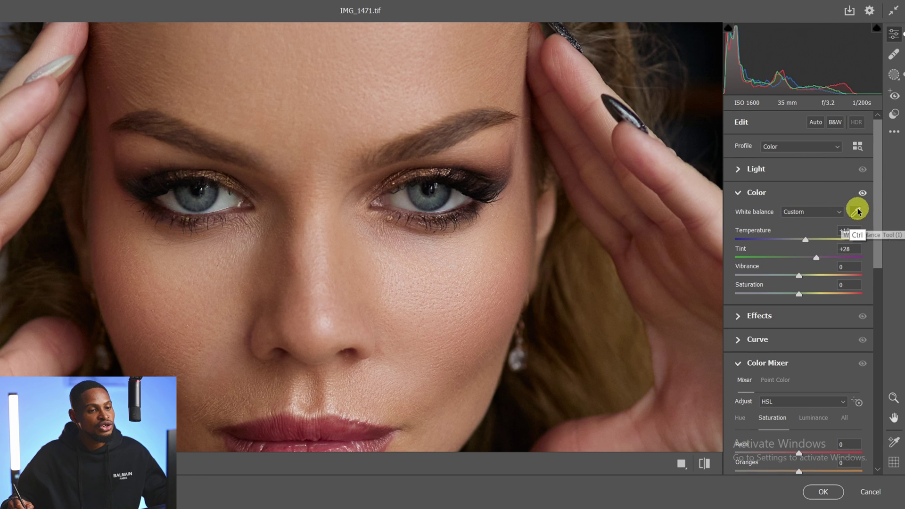
left_click(857, 212)
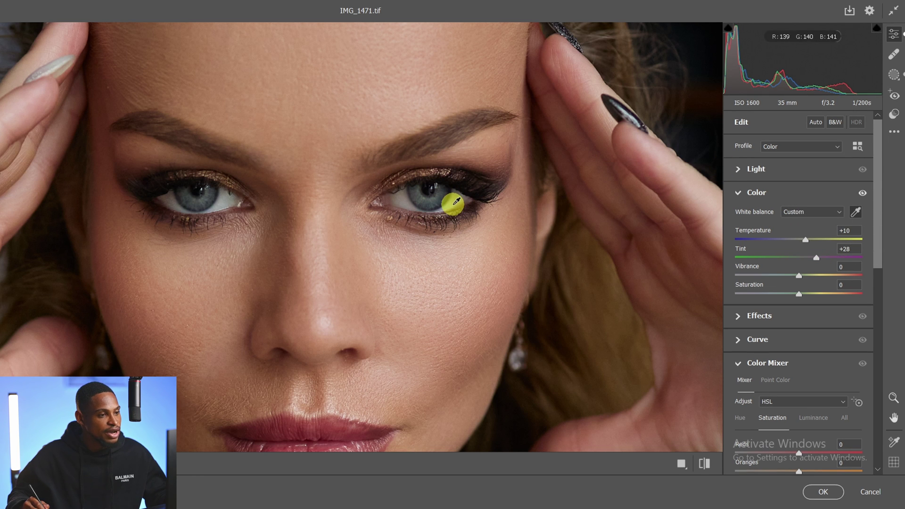
key("z")
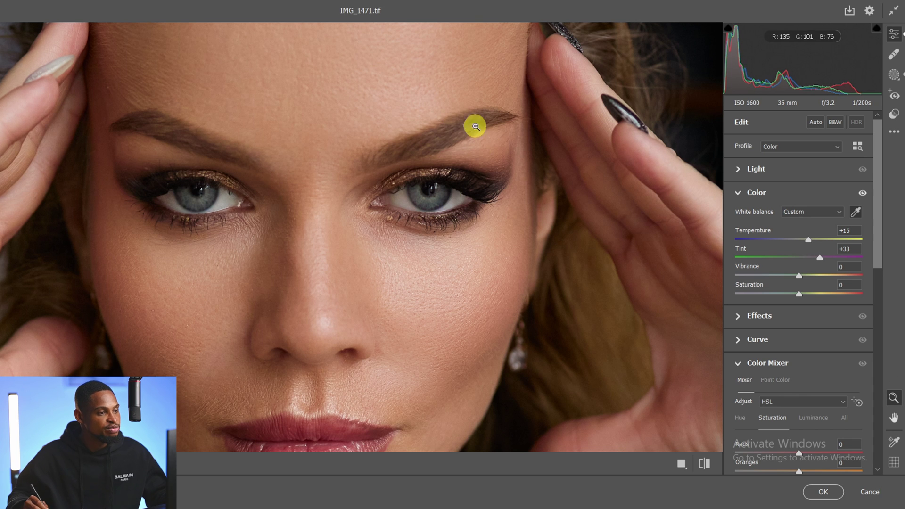
left_click(450, 205, "alt")
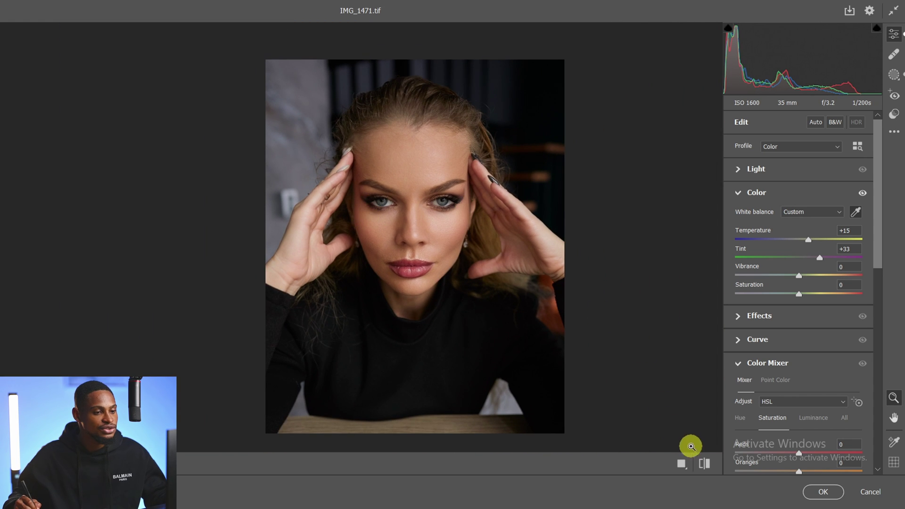
left_click(706, 465)
Raise Calibration Blue Primary Saturation to +15 and compare before and after
left_click(707, 465)
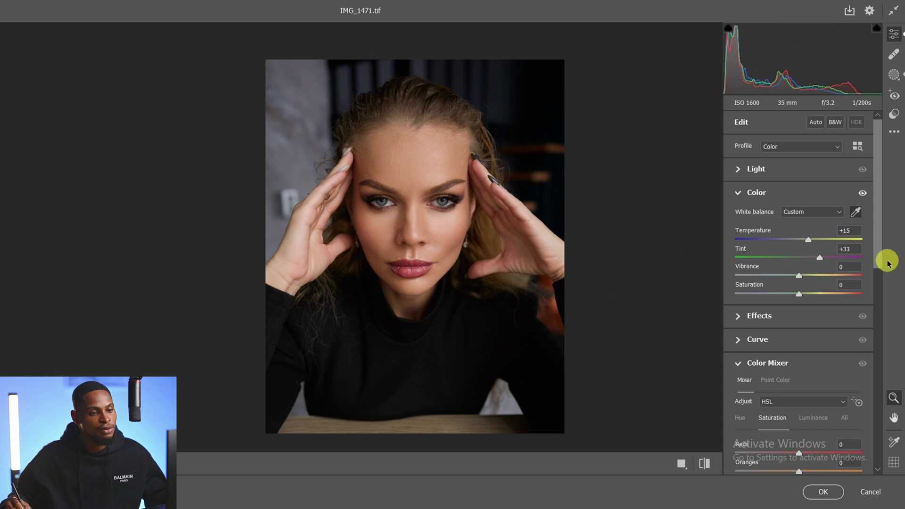
left_click_drag(877, 259, 869, 475)
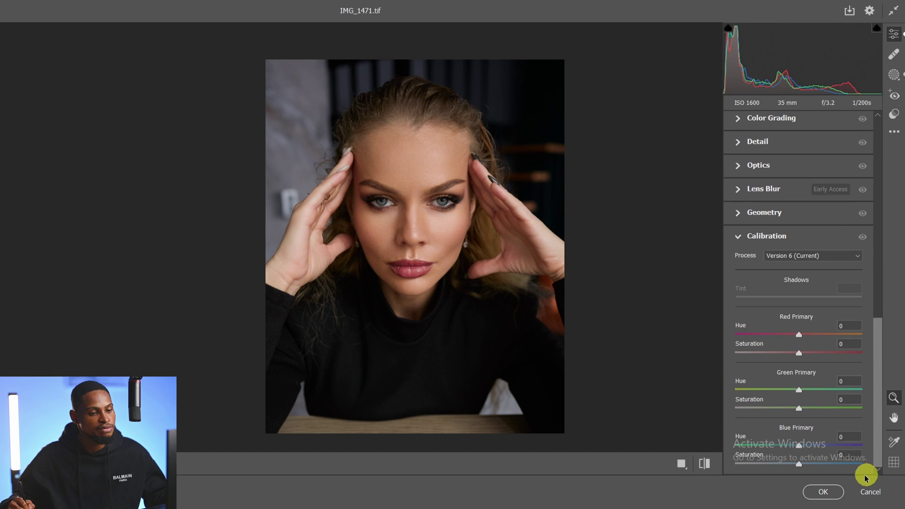
left_click(738, 235, "ctrl")
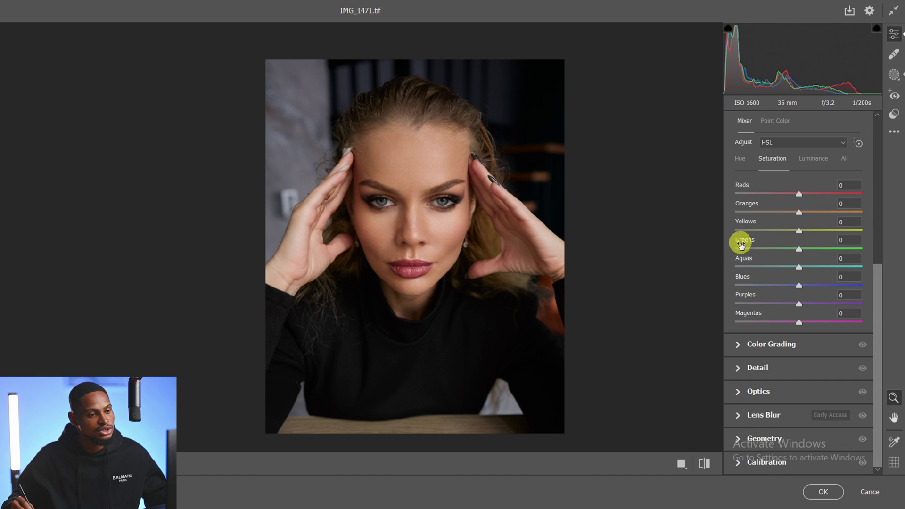
left_click(738, 464)
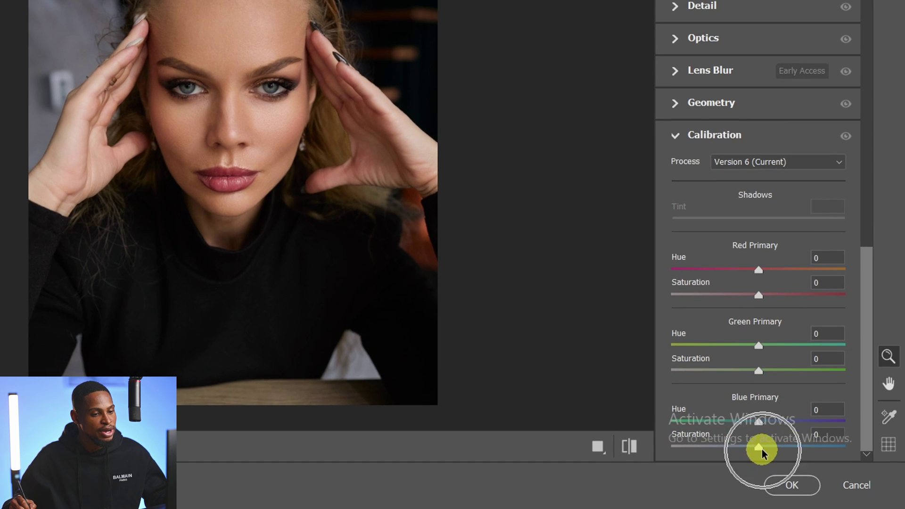
mouse_move(761, 448)
left_mouse_down()
mouse_move(785, 448)
mouse_move(773, 450)
left_mouse_up()
left_click(786, 449)
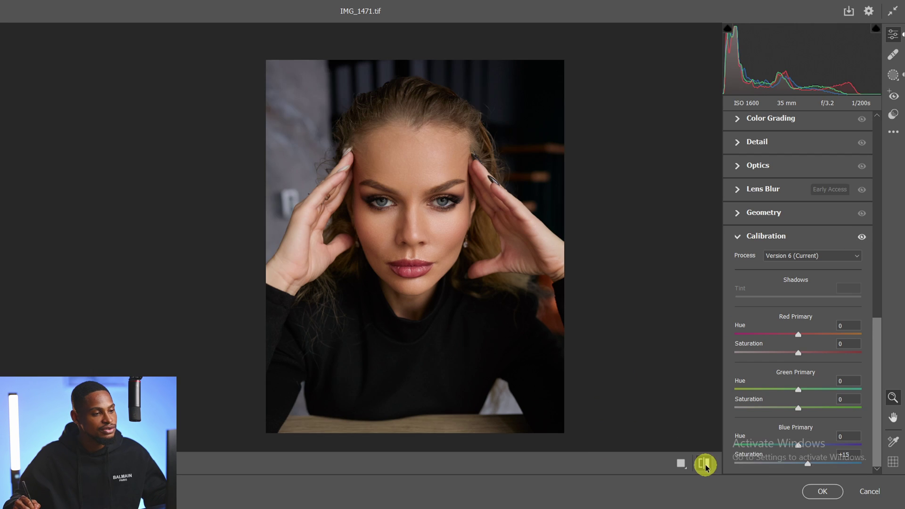
left_click(633, 449)
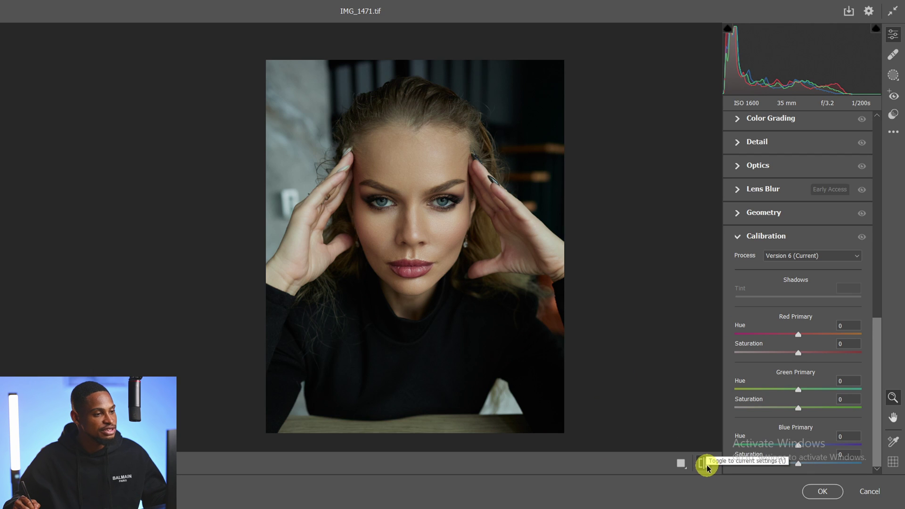
left_click(705, 464)
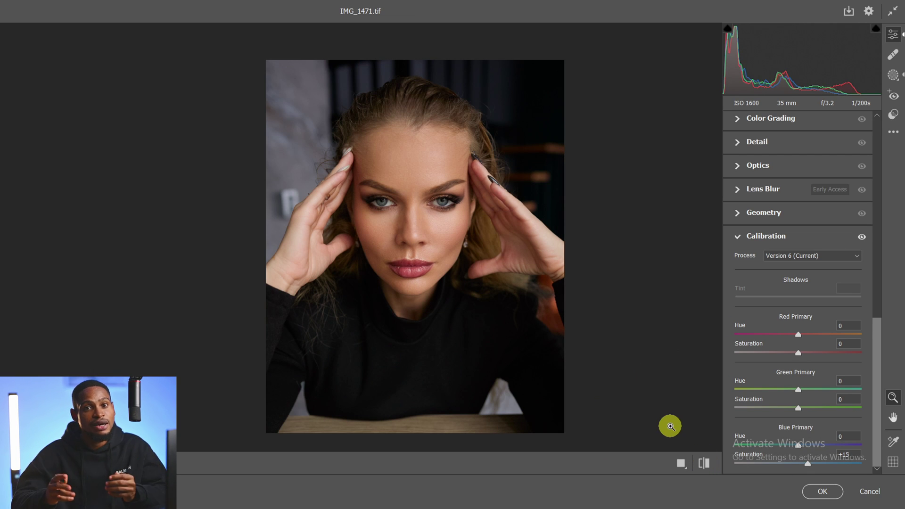
left_click(892, 76)
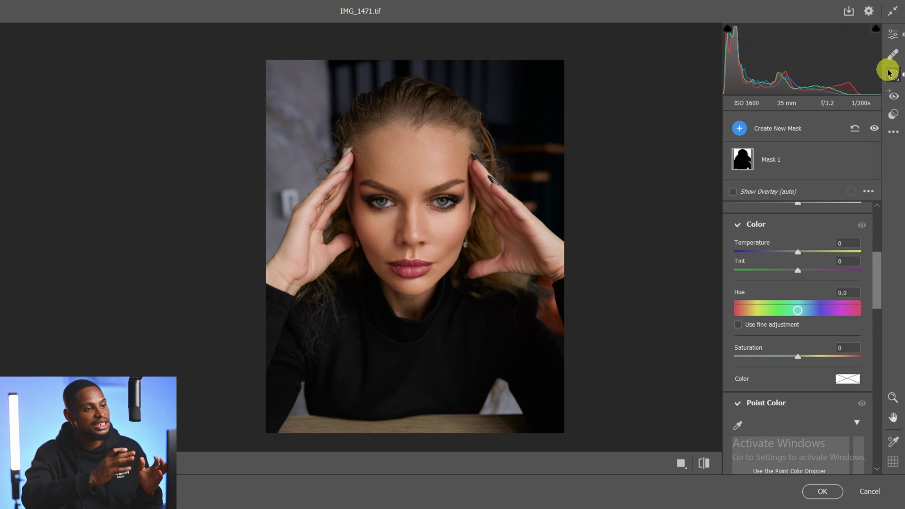
Add a Select Subject mask (Mask 2) brightening the model with Exposure +0.25 and Highlights -6
left_click(739, 129)
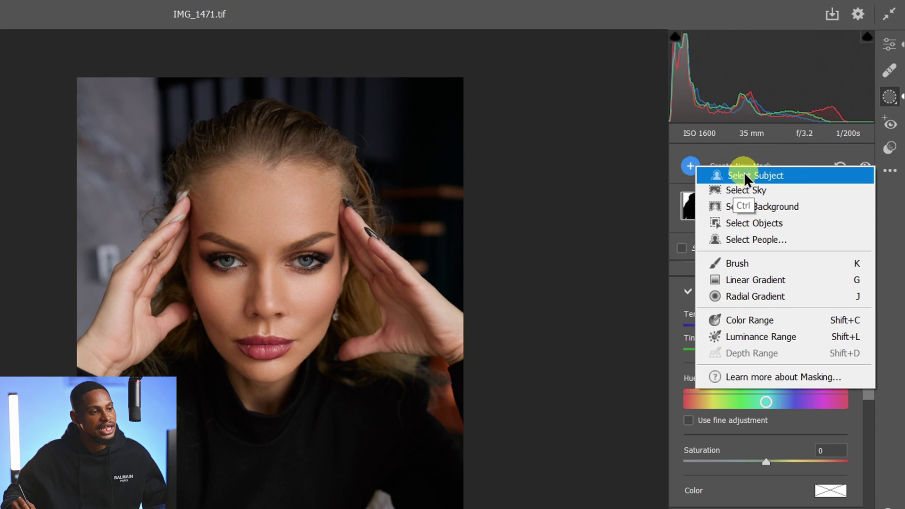
left_click(746, 176)
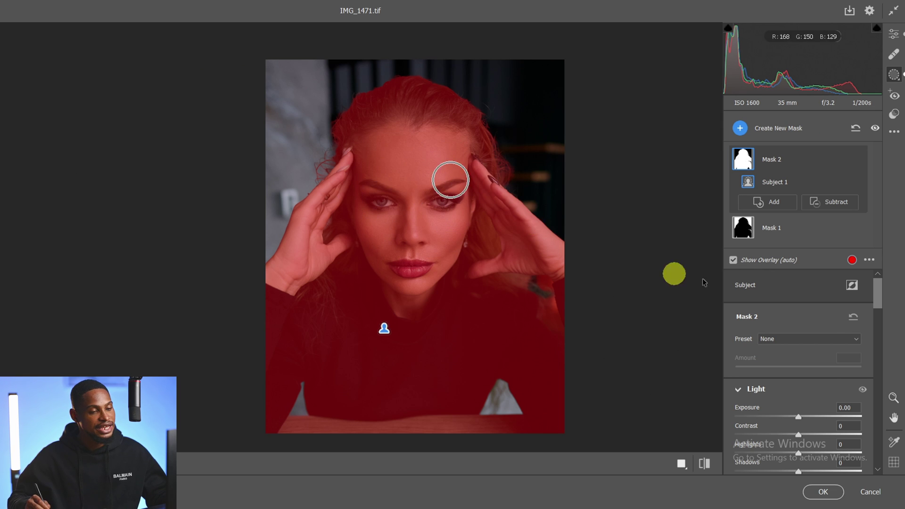
scroll(753, 292, "down", 2)
left_click(798, 343)
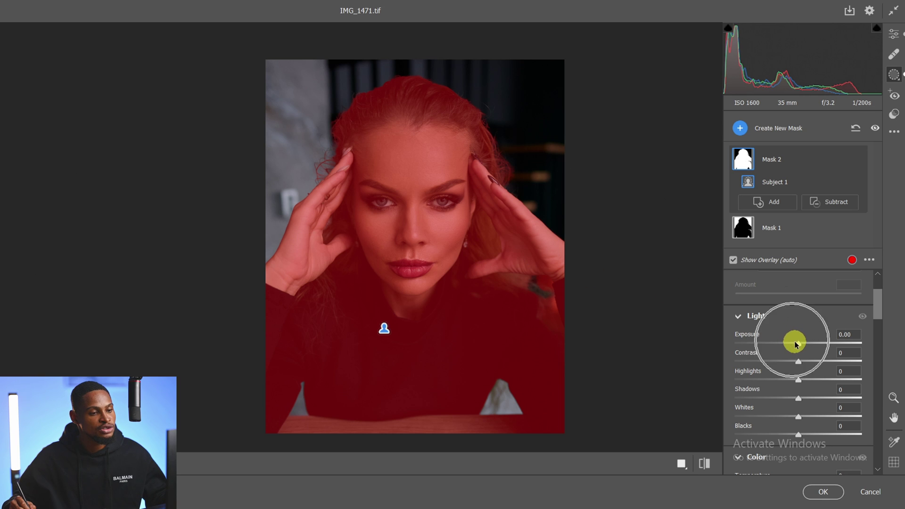
left_click_drag(799, 344, 802, 345)
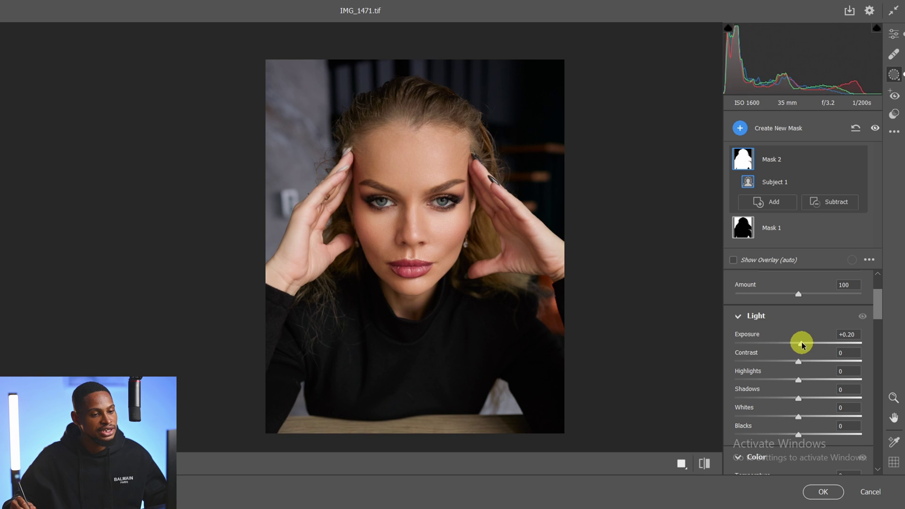
left_click(801, 387)
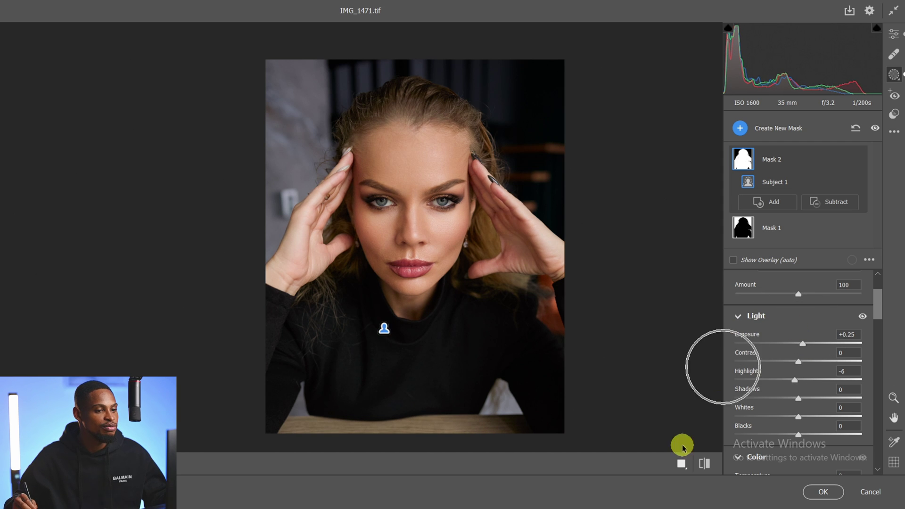
left_click(705, 464)
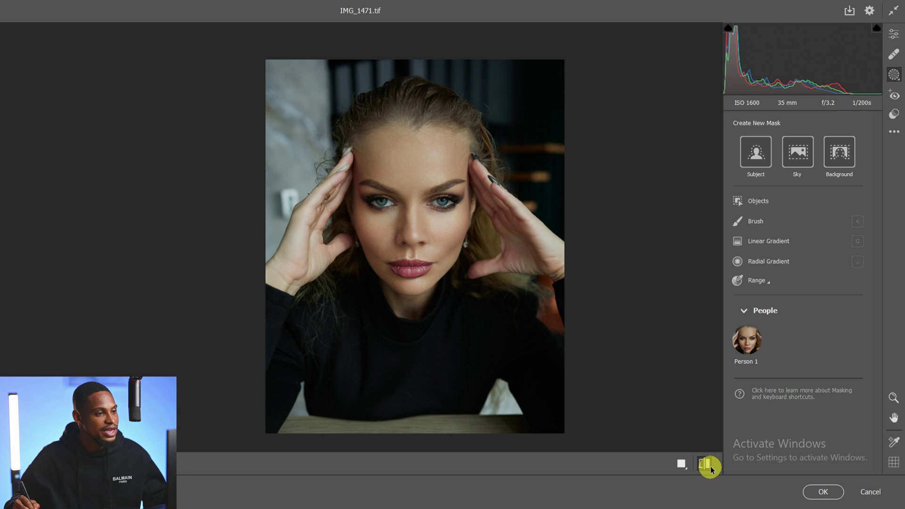
left_click(707, 465)
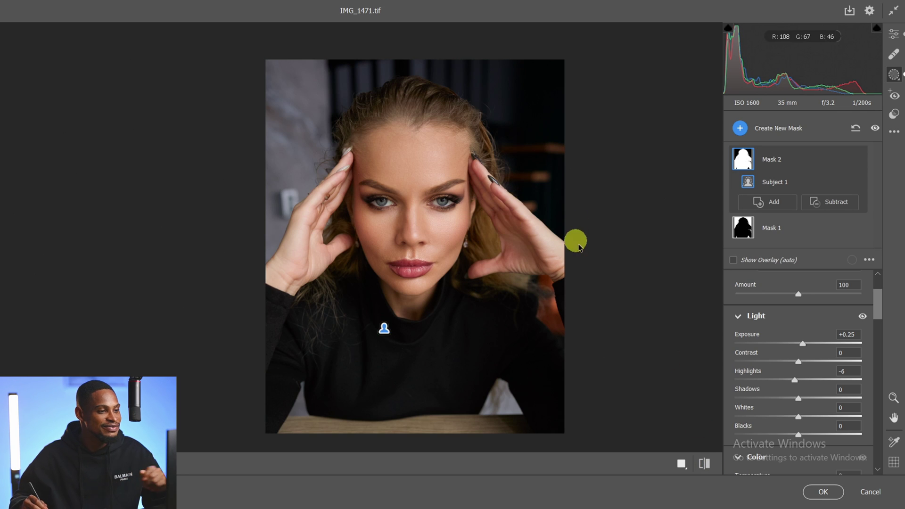
left_click(515, 273)
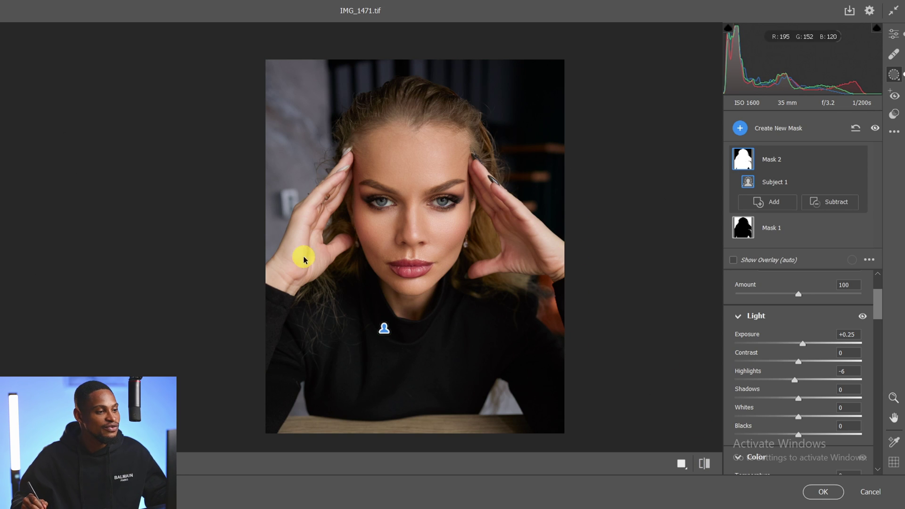
key("ctrl")
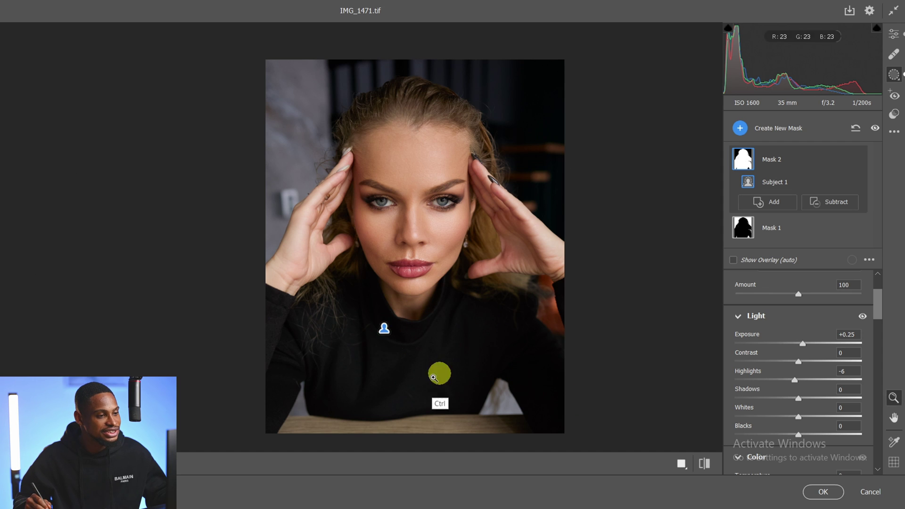
Create a Person 1 clothes-only mask and cool the sweater to Temperature -9
left_click(739, 128)
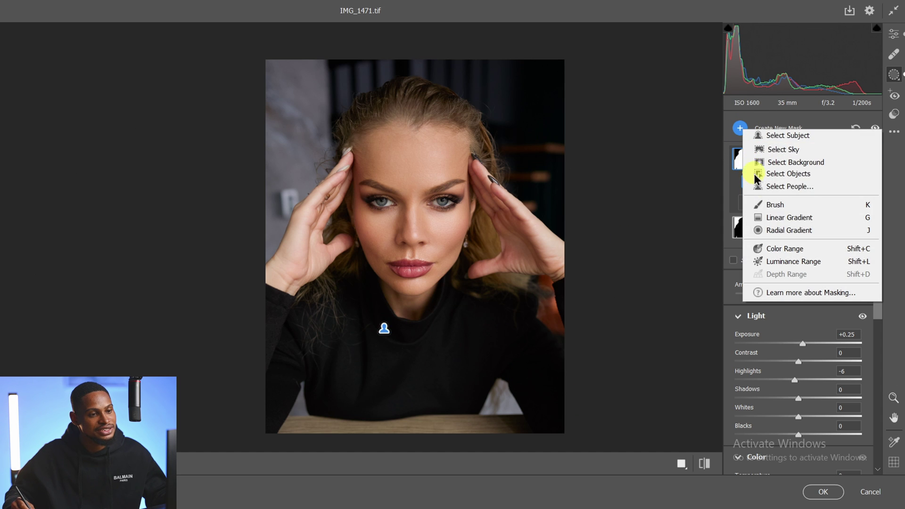
left_click(776, 187)
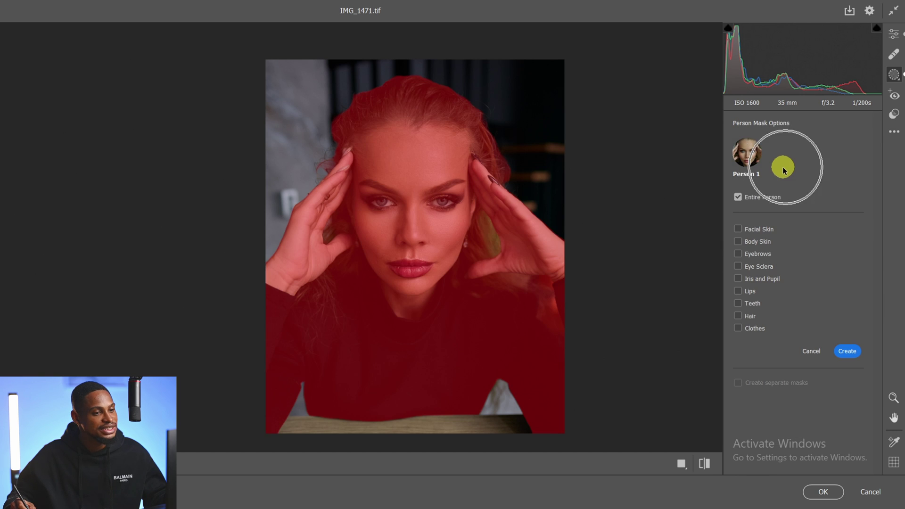
left_click(738, 327)
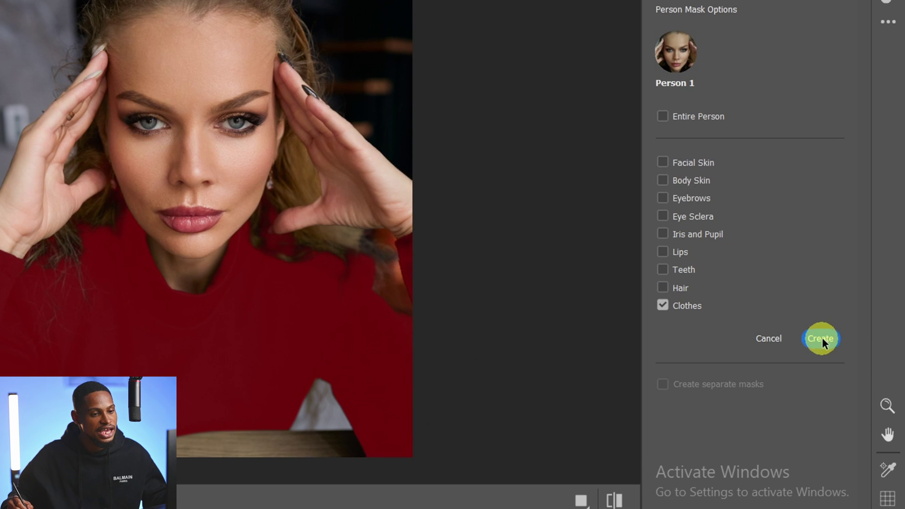
left_click(821, 337)
scroll(865, 316, "down", 2)
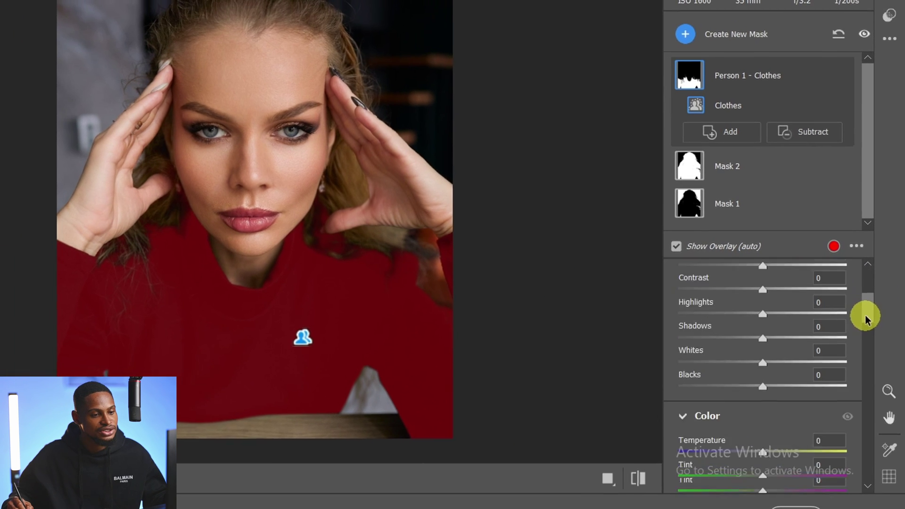
scroll(865, 315, "down", 3)
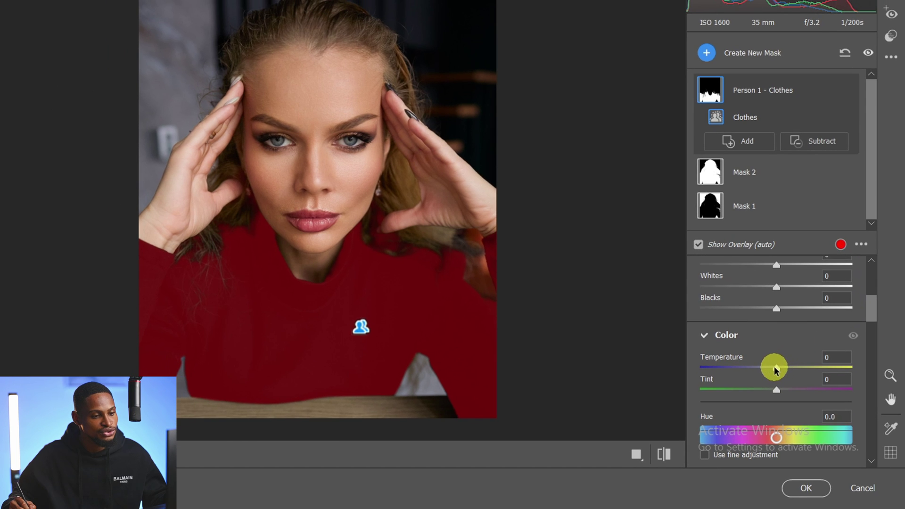
left_click_drag(775, 369, 769, 369)
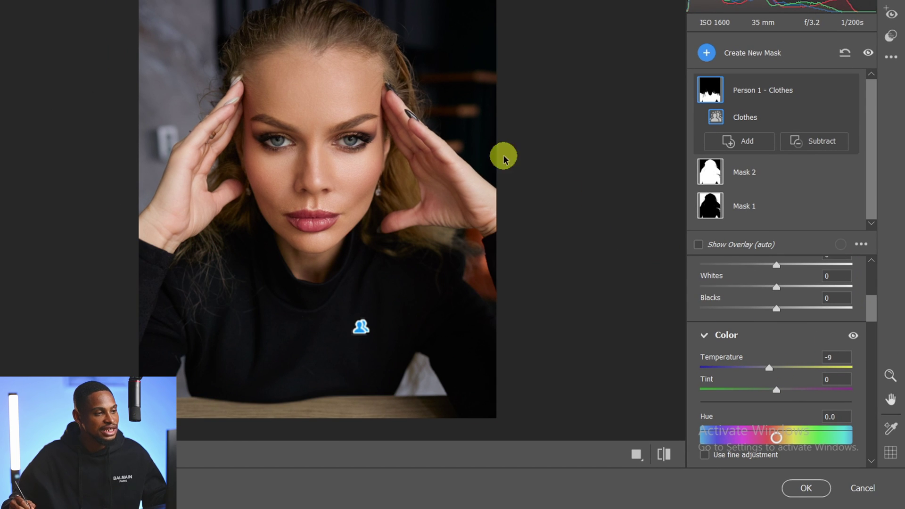
Create a Person 1 hair-only mask with Select People
left_click(707, 54)
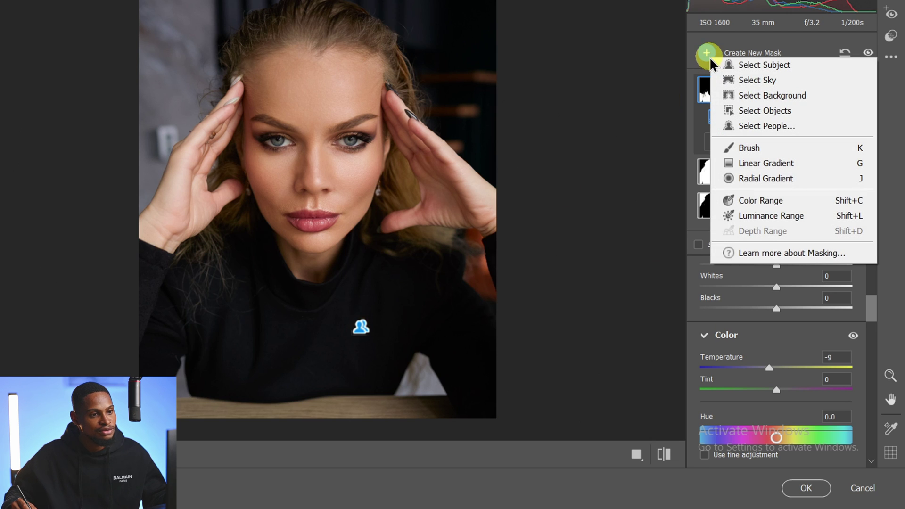
left_click(766, 126)
left_click(759, 123)
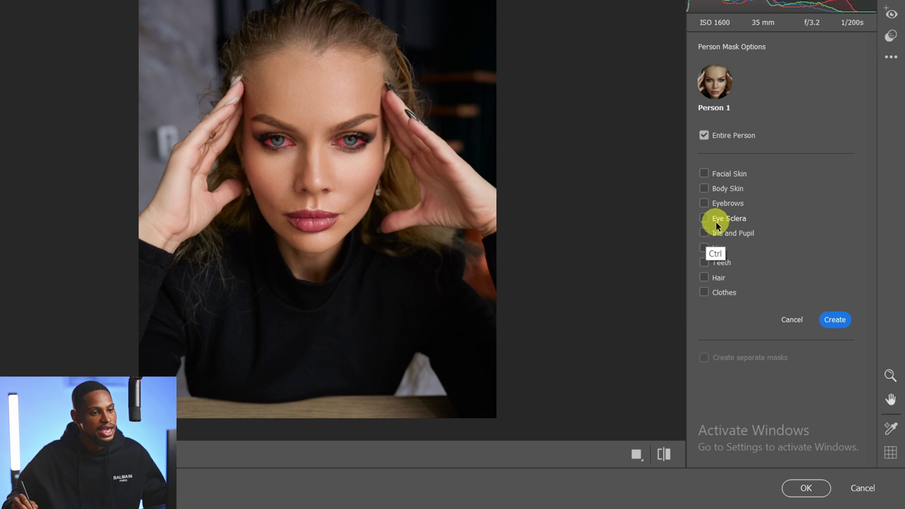
left_click(707, 278)
left_click(830, 321)
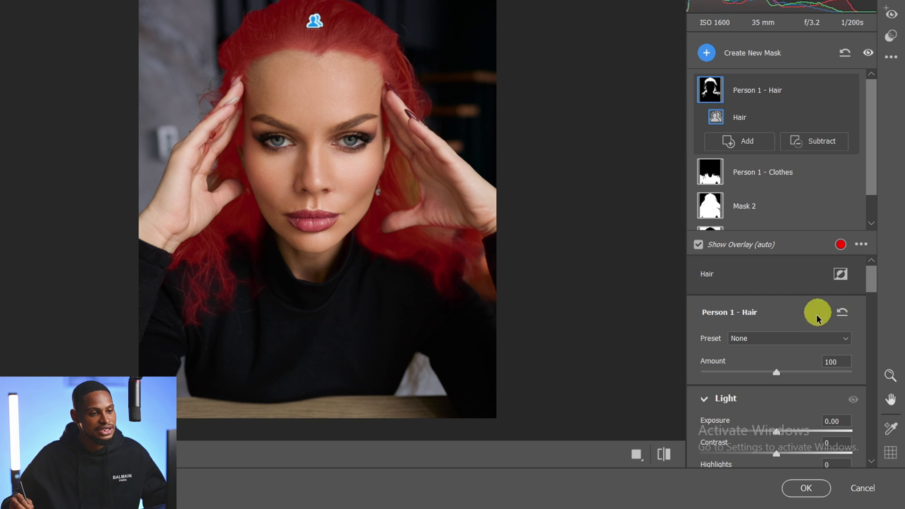
Brighten the hair to Exposure +0.35 and lower its Saturation to -17, checking before/after
scroll(866, 303, "down", 3)
scroll(864, 307, "up", 1)
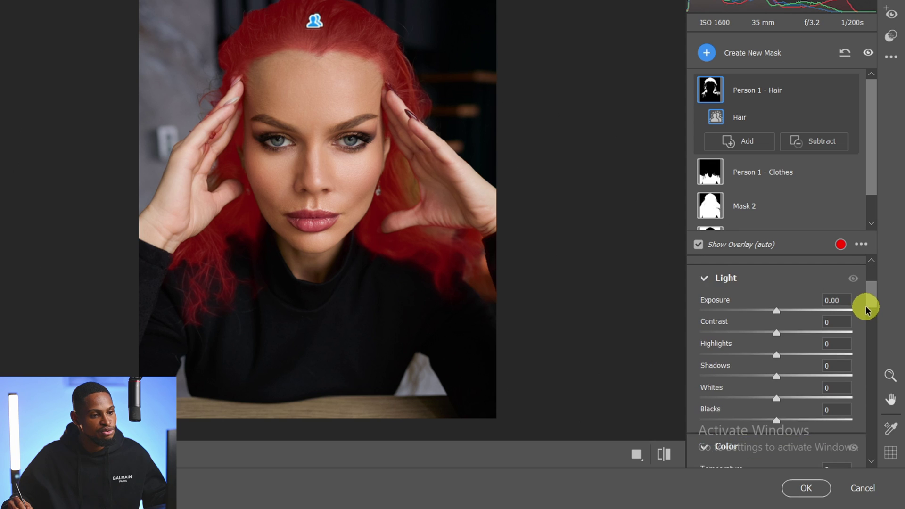
left_click_drag(778, 319, 781, 319)
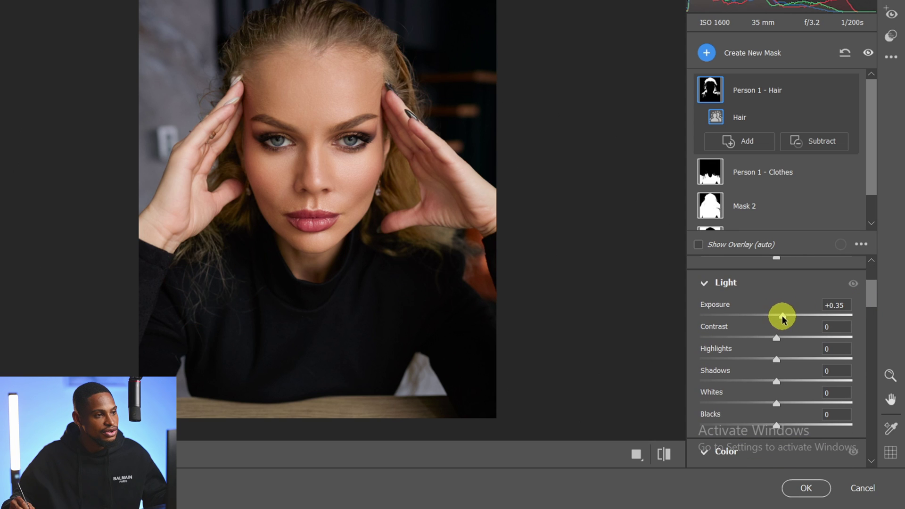
left_click_drag(873, 299, 870, 325)
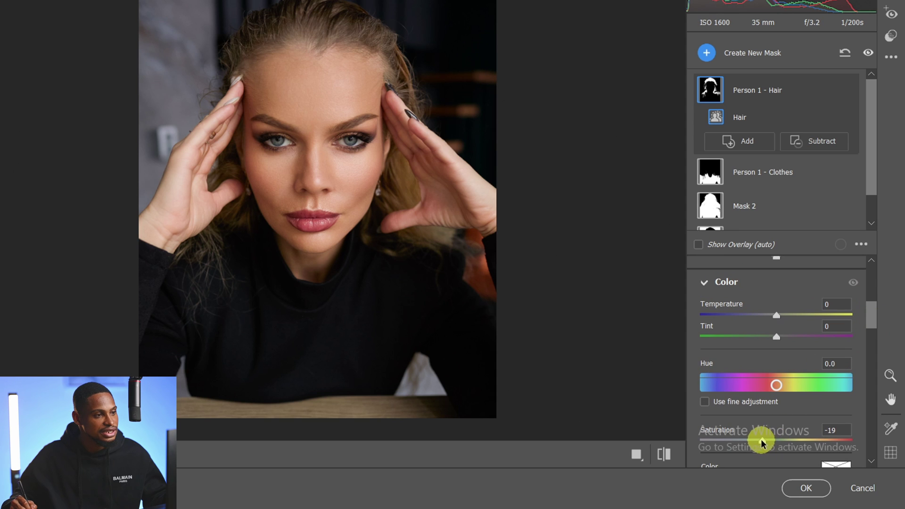
left_click(665, 454)
left_click(664, 454)
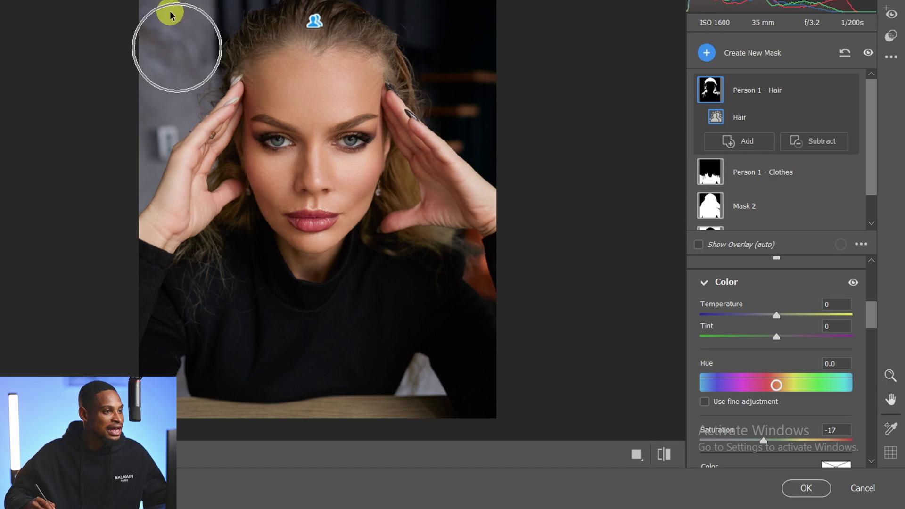
key("ctrl")
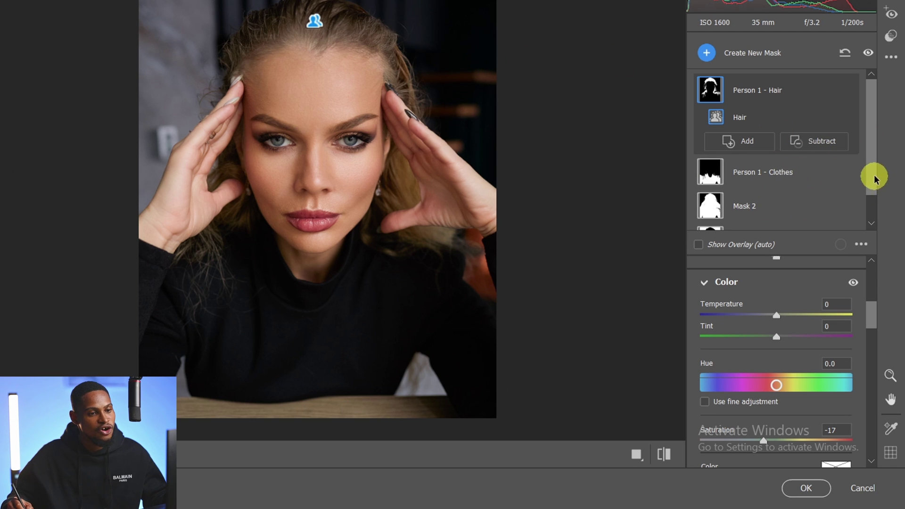
scroll(868, 179, "down", 1)
Push Mask 1 to Exposure -0.95 and Temperature -22, then apply the Camera Raw filter
left_click(773, 212)
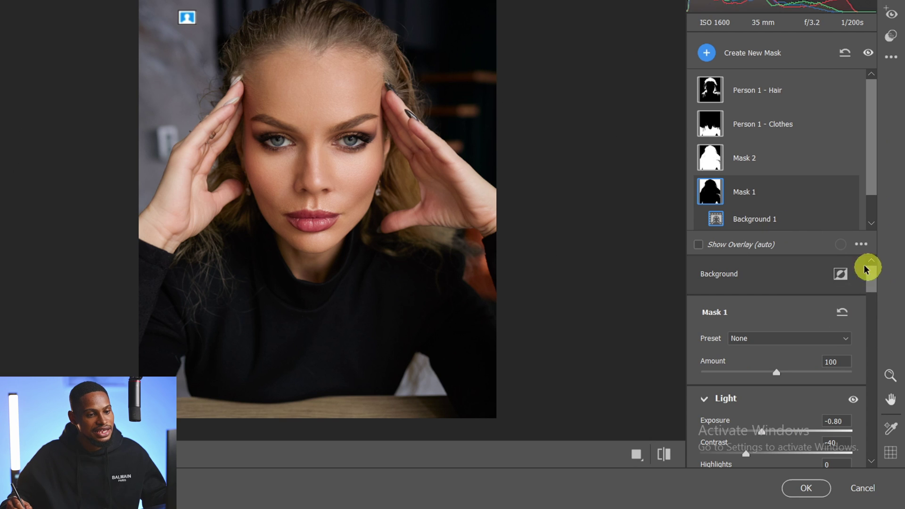
left_click_drag(868, 266, 866, 315)
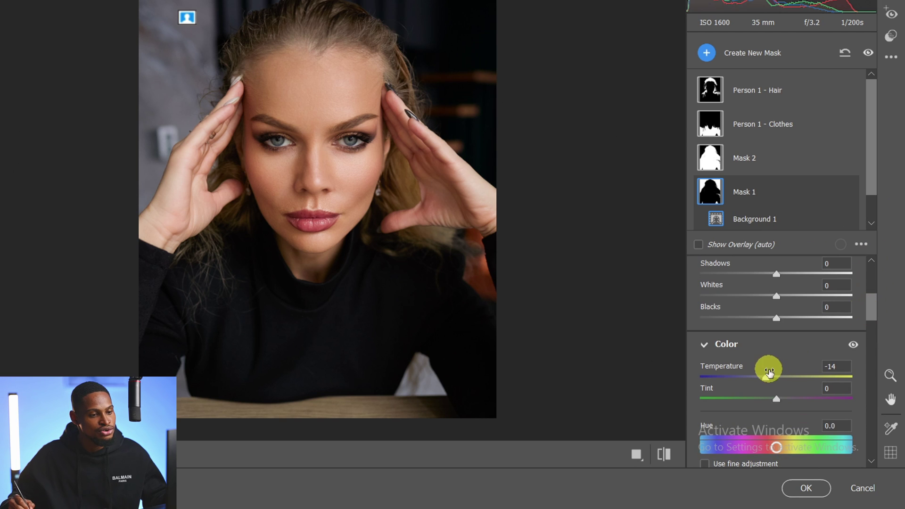
left_click_drag(765, 381, 756, 384)
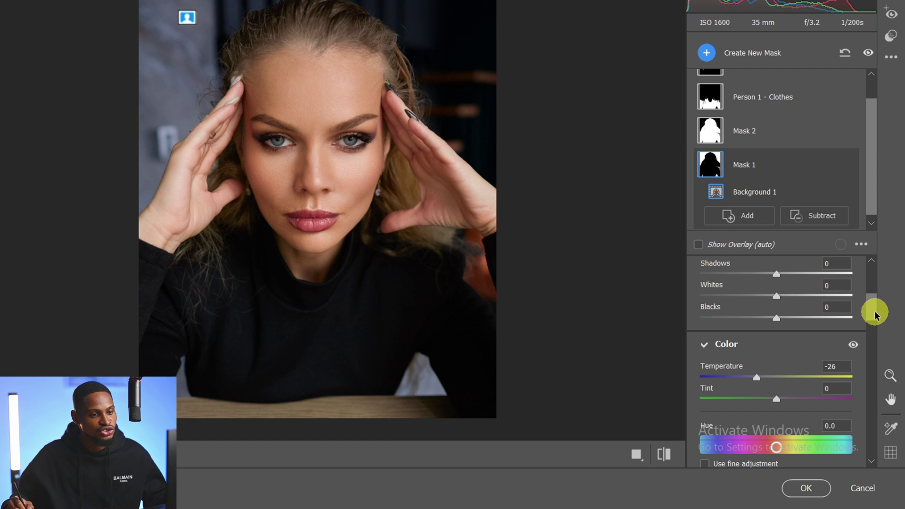
scroll(872, 304, "up", 4)
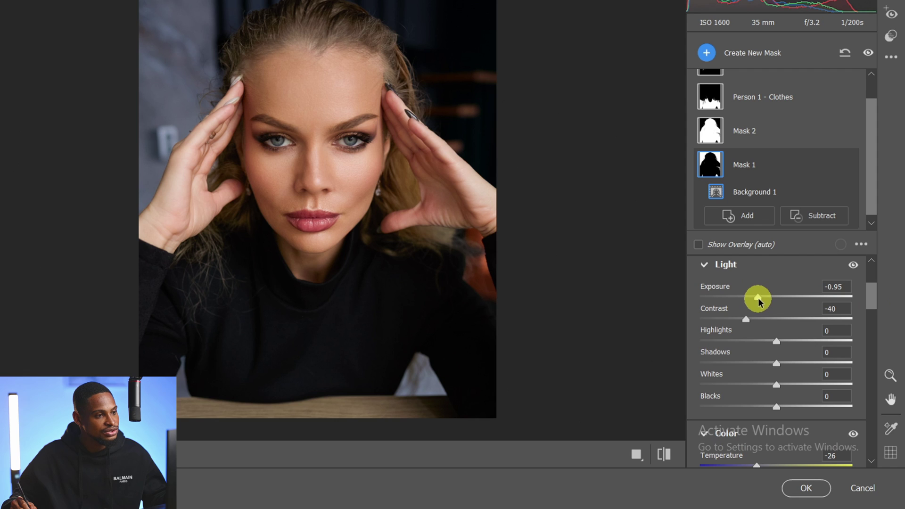
scroll(872, 301, "down", 3)
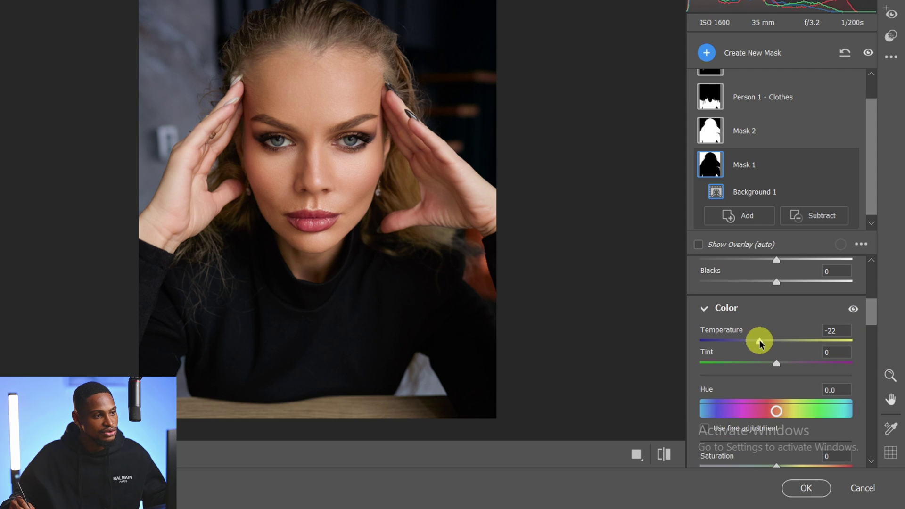
left_click(663, 453)
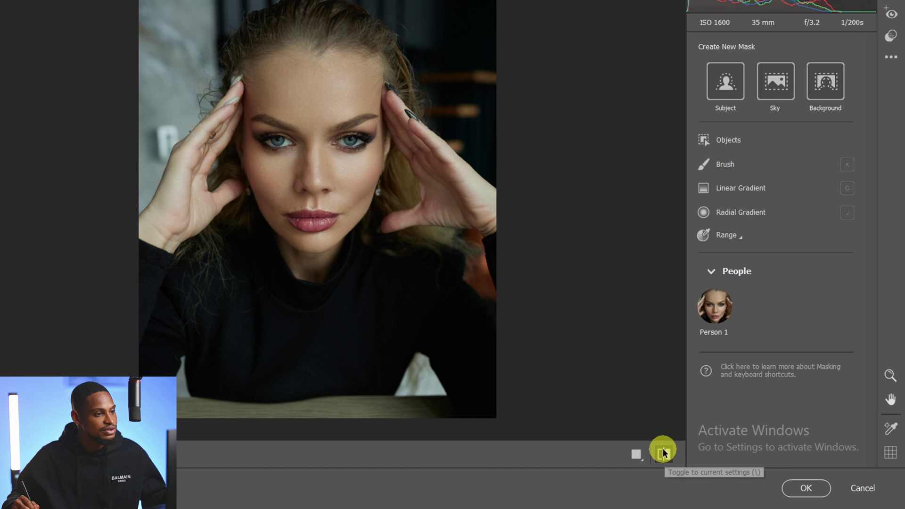
left_click(664, 453)
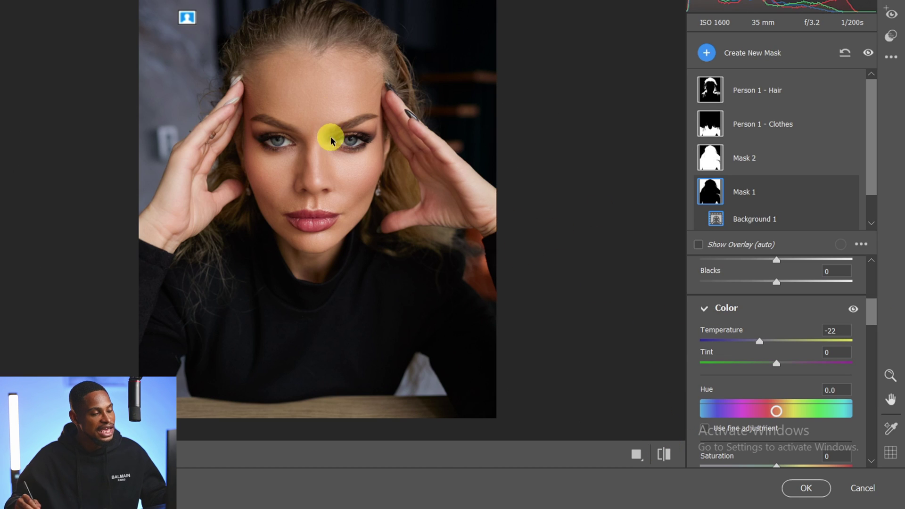
left_click(808, 489)
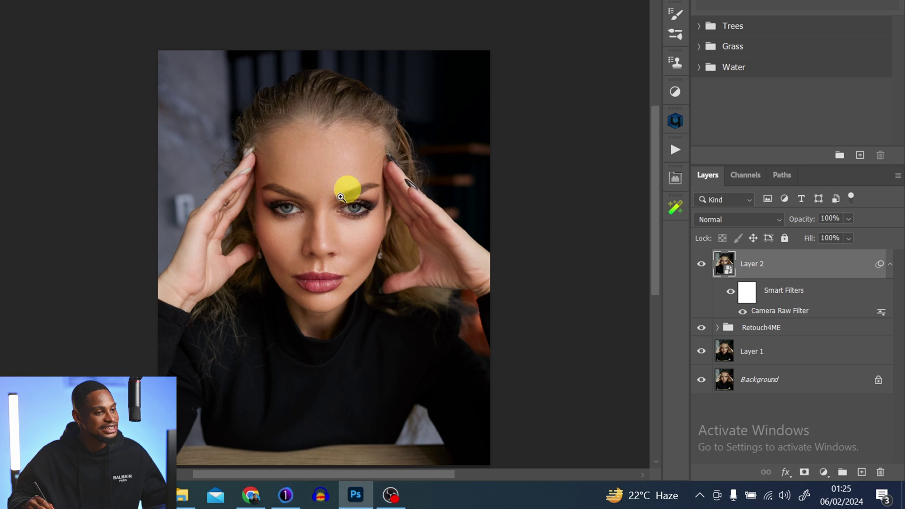
left_click(702, 265)
left_click(702, 264)
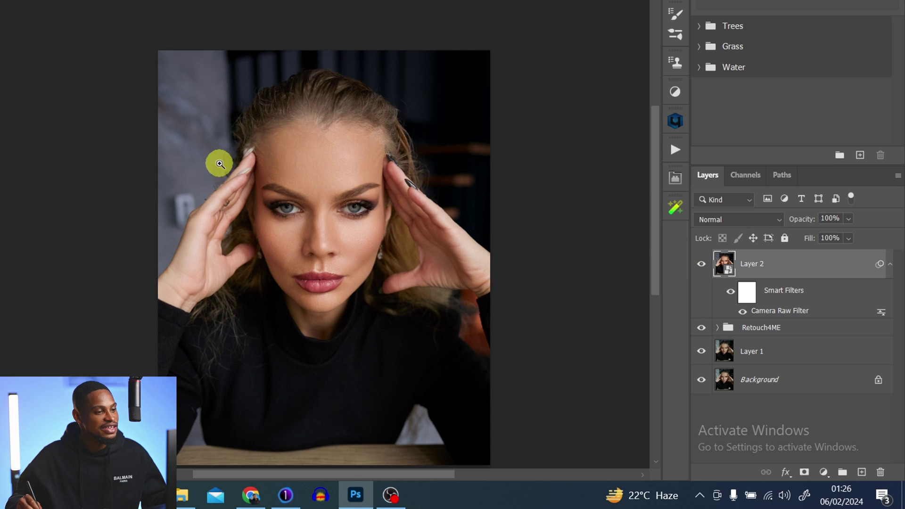
left_click(852, 219)
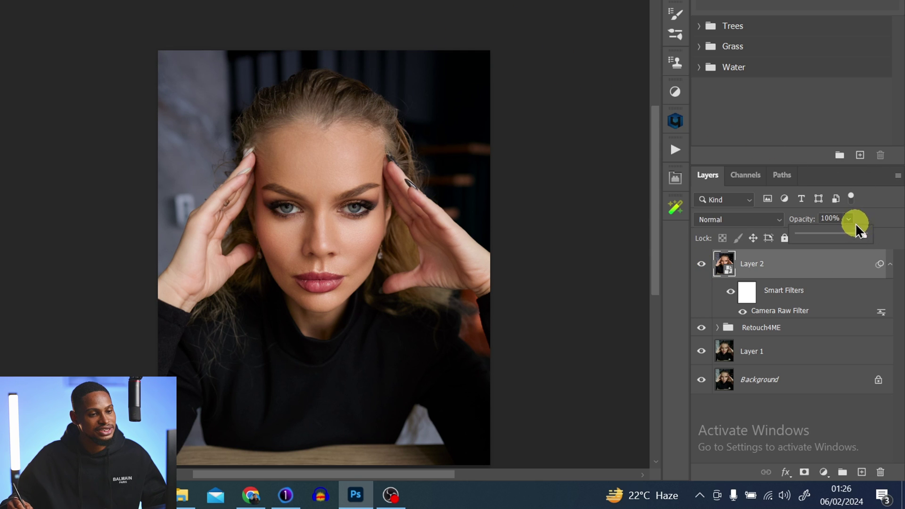